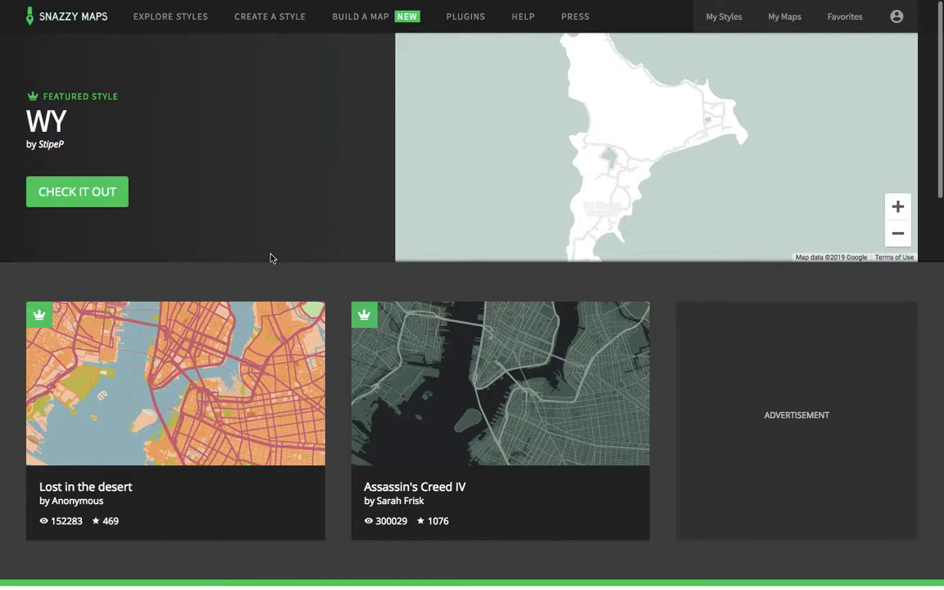
# Step: Scroll the Snazzy Maps home page and open the full Explore Styles gallery
pyautogui.scroll(-5, 307, 184)
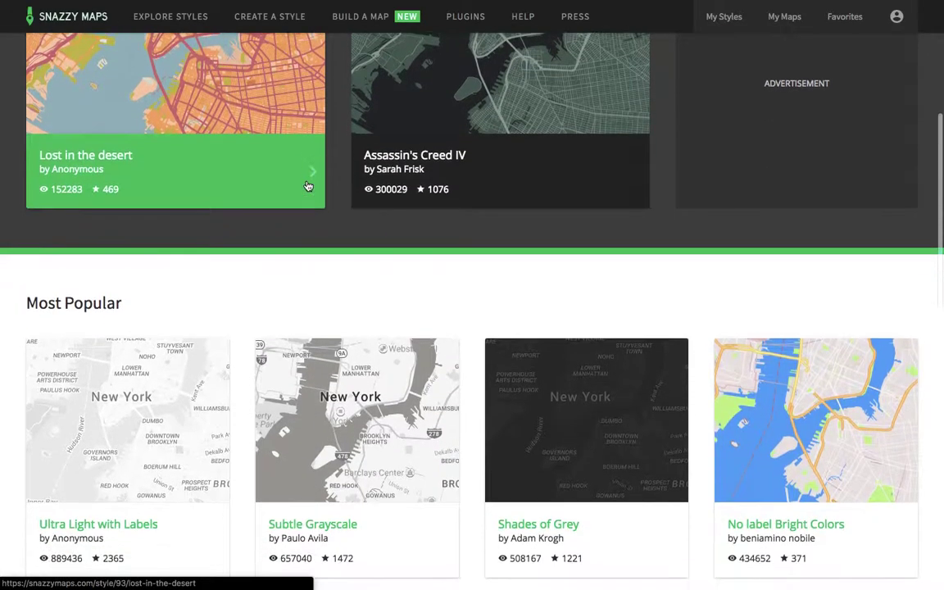
pyautogui.scroll(5, 307, 184)
pyautogui.scroll(-1, 311, 168)
pyautogui.scroll(-3, 336, 287)
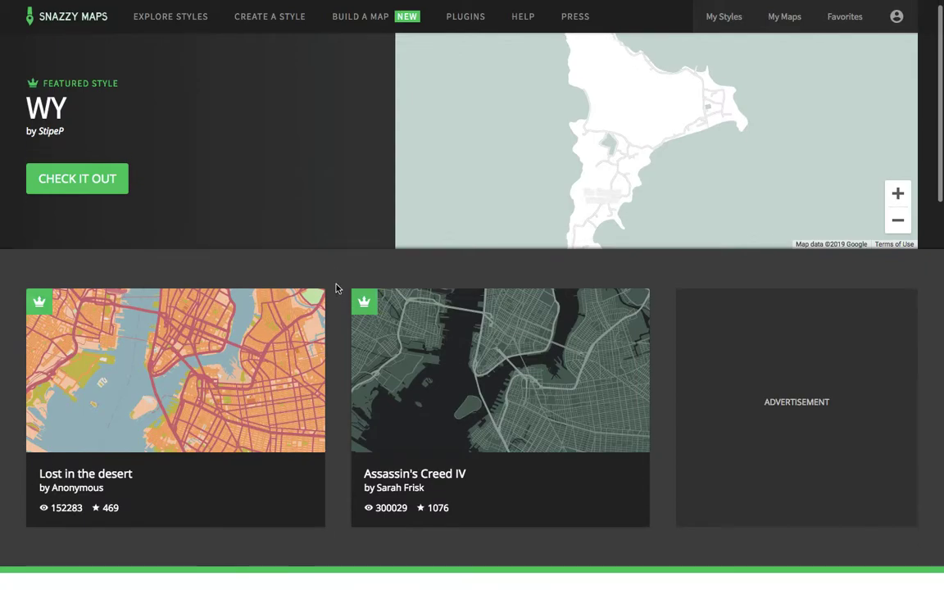
pyautogui.scroll(4, 336, 286)
pyautogui.scroll(-1, 336, 287)
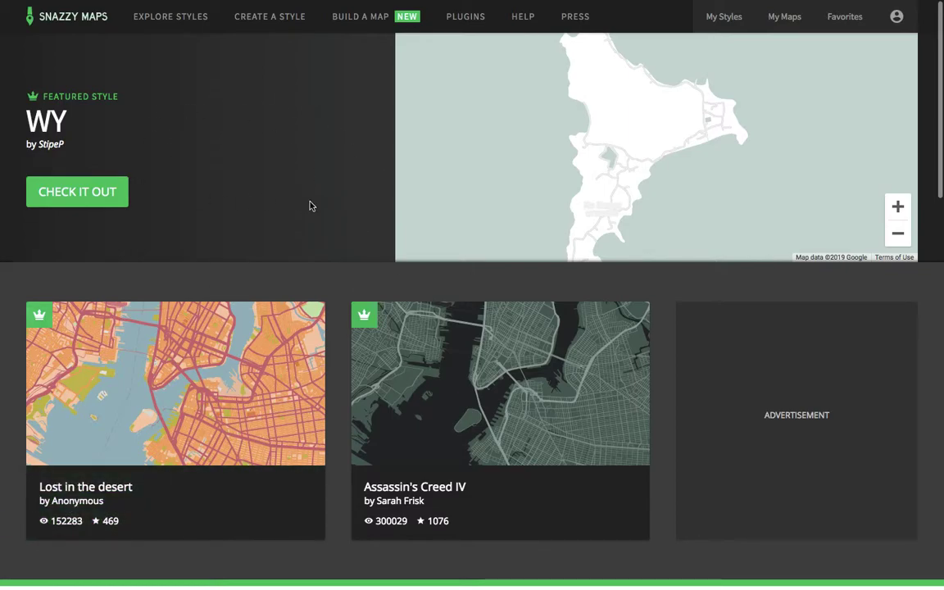
pyautogui.scroll(-5, 341, 374)
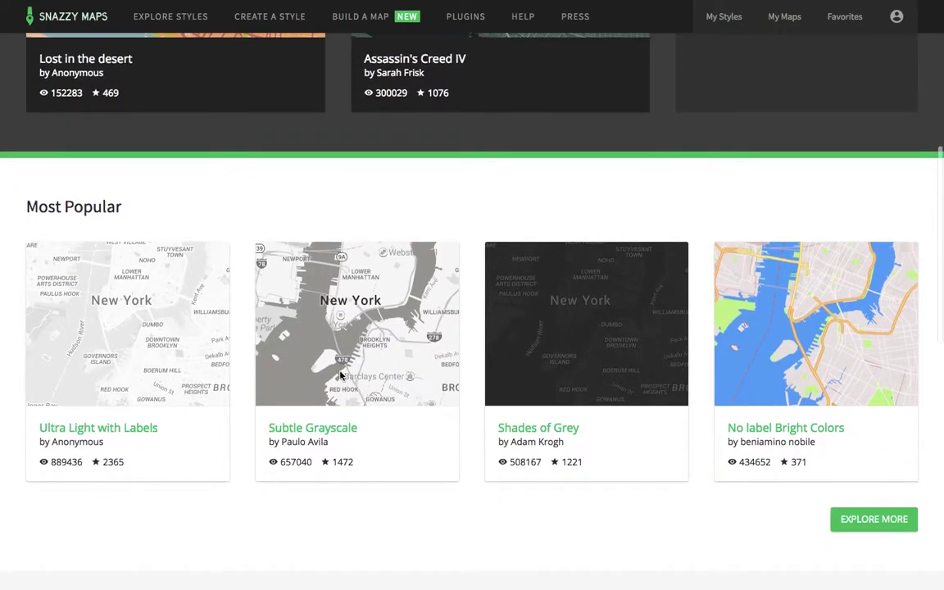
pyautogui.scroll(-2, 482, 383)
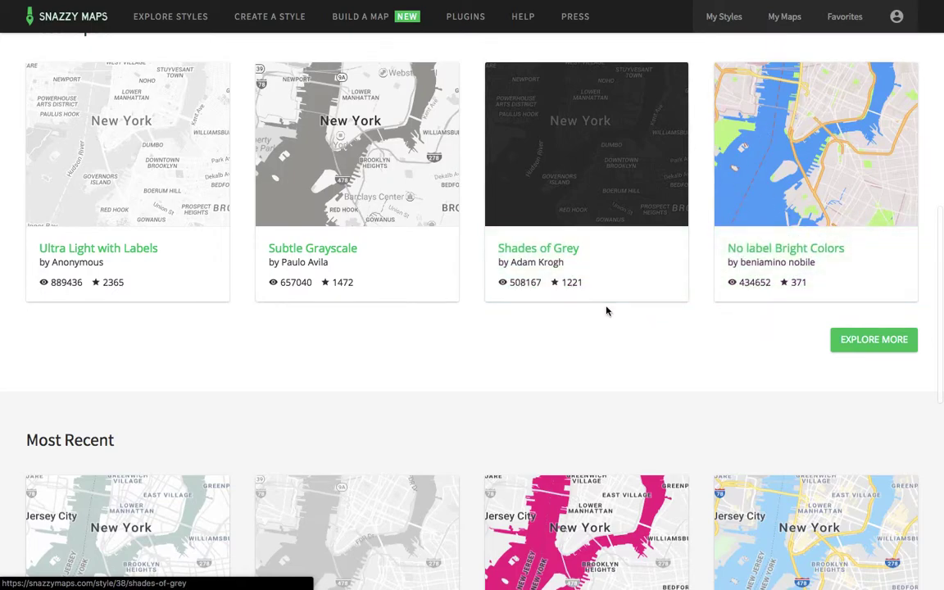
pyautogui.scroll(-2, 607, 310)
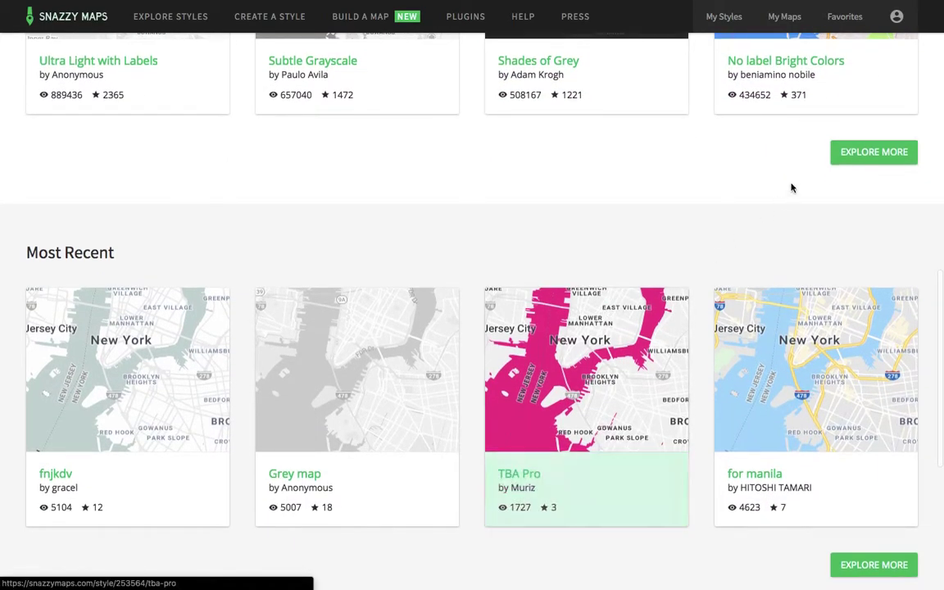
pyautogui.click(877, 154)
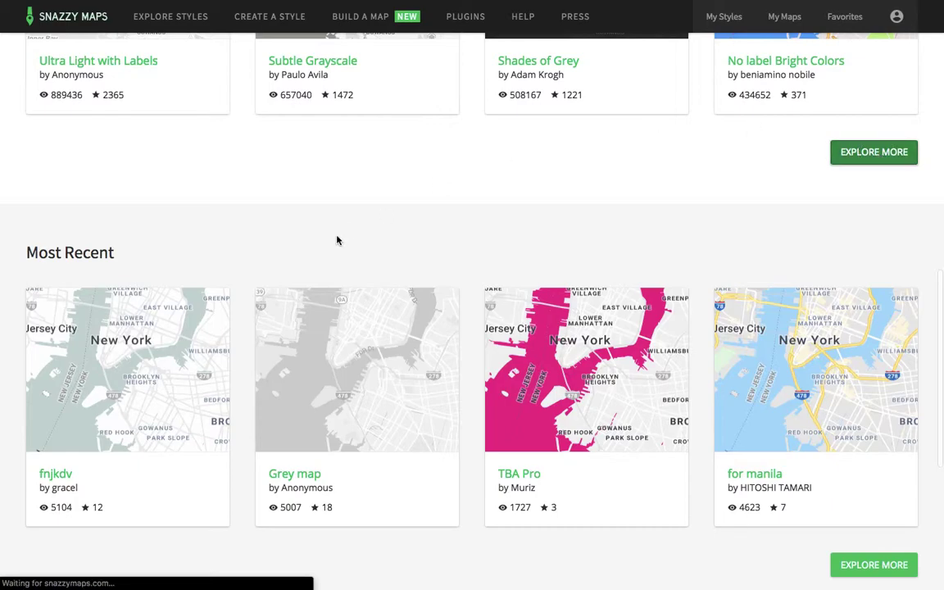
# Step: Page through the gallery to page 2, then to page 3
pyautogui.scroll(-4, 337, 240)
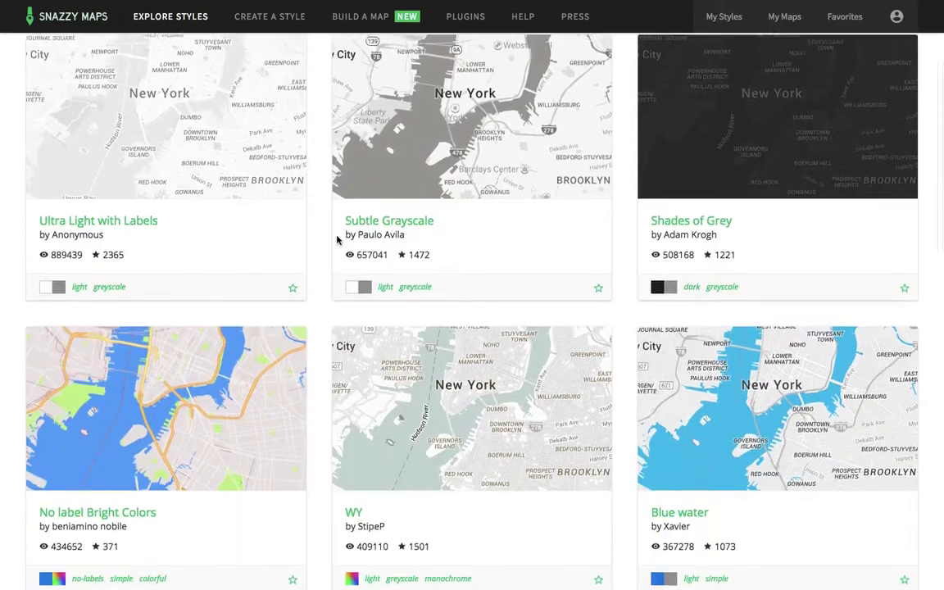
pyautogui.scroll(-6, 337, 240)
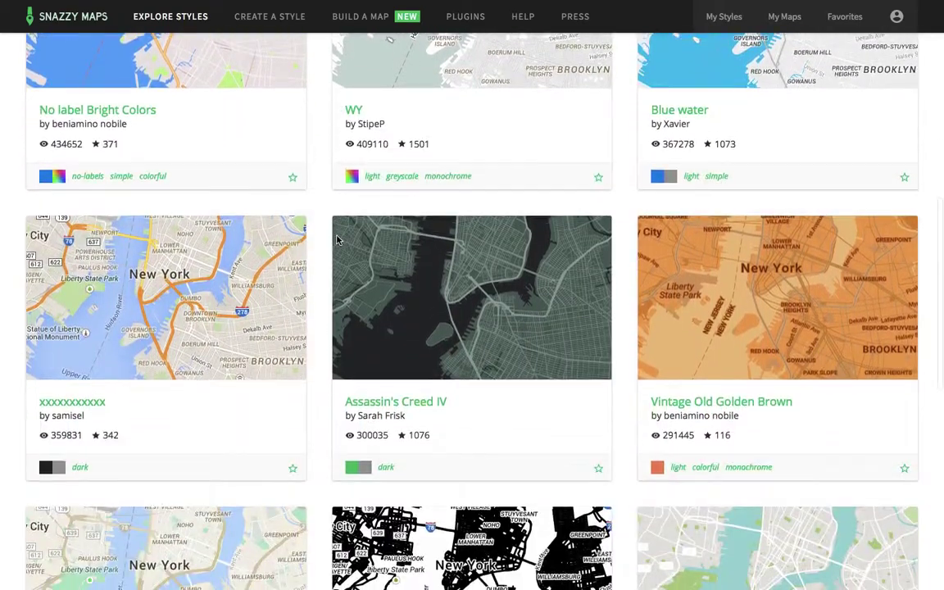
pyautogui.scroll(-3, 337, 240)
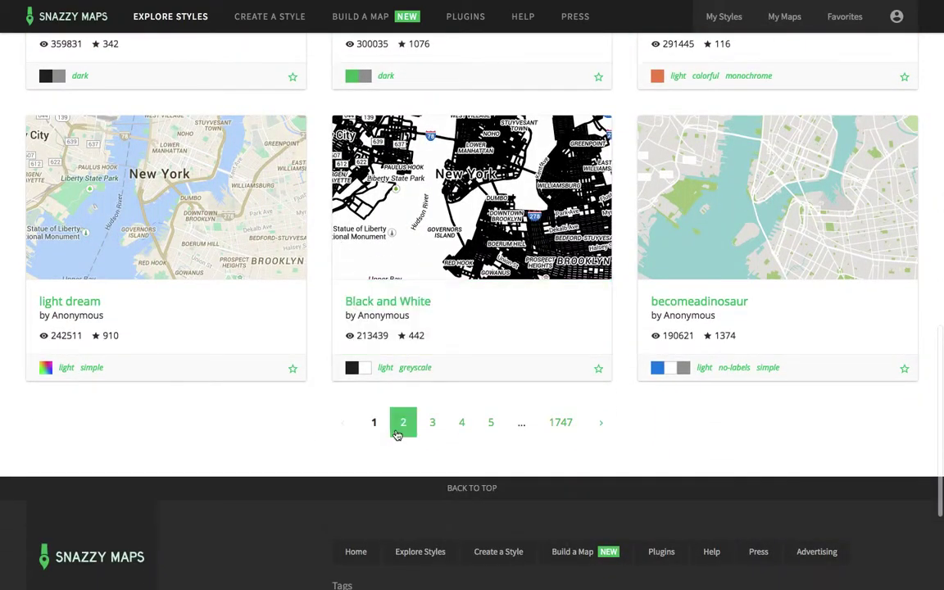
pyautogui.click(400, 425)
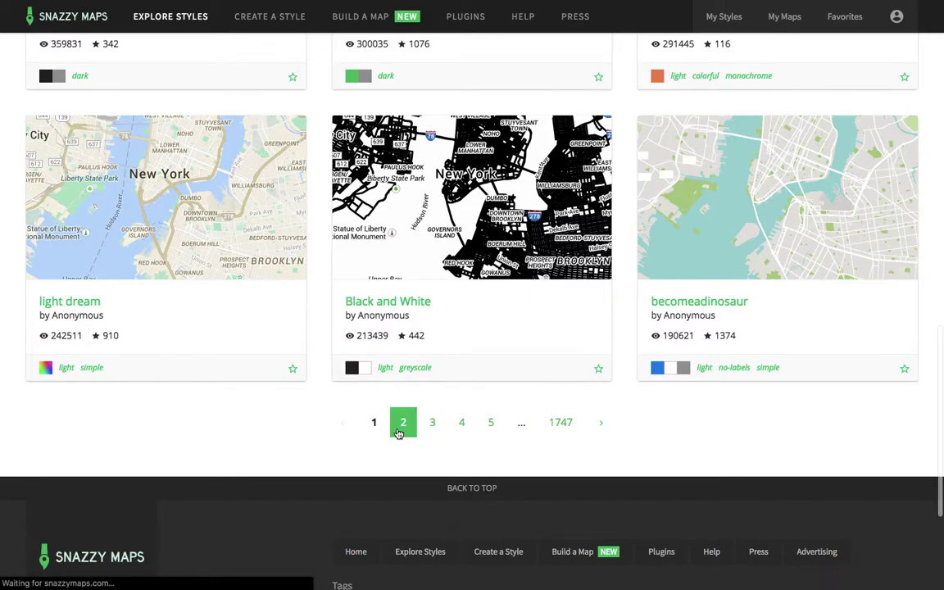
pyautogui.scroll(-10, 399, 432)
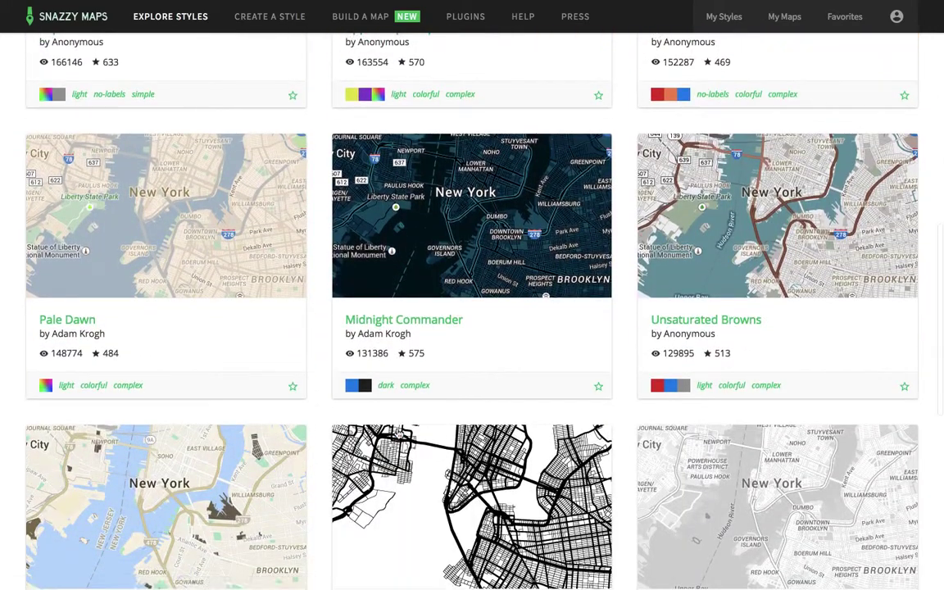
pyautogui.scroll(-6, 395, 428)
pyautogui.click(433, 226)
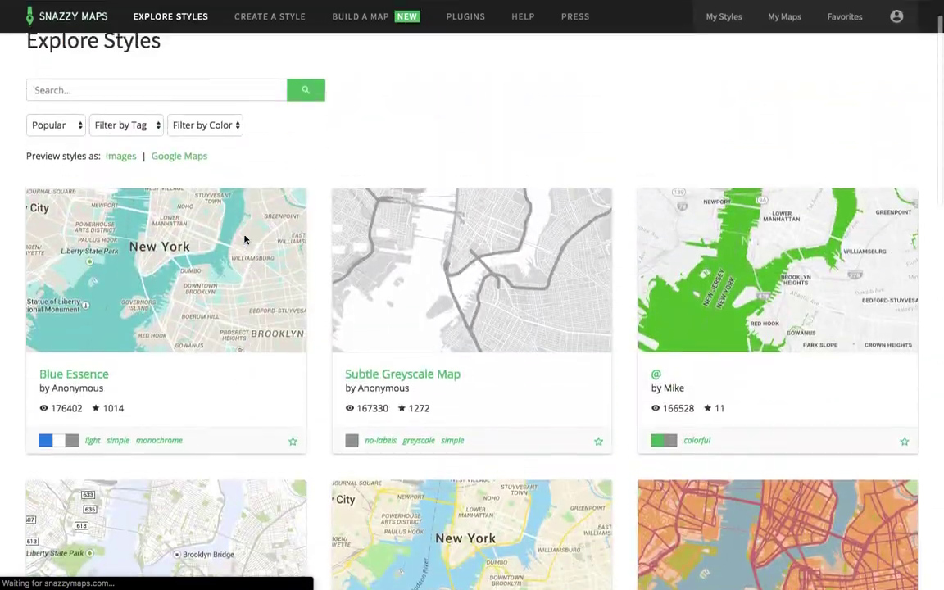
pyautogui.scroll(1, 244, 238)
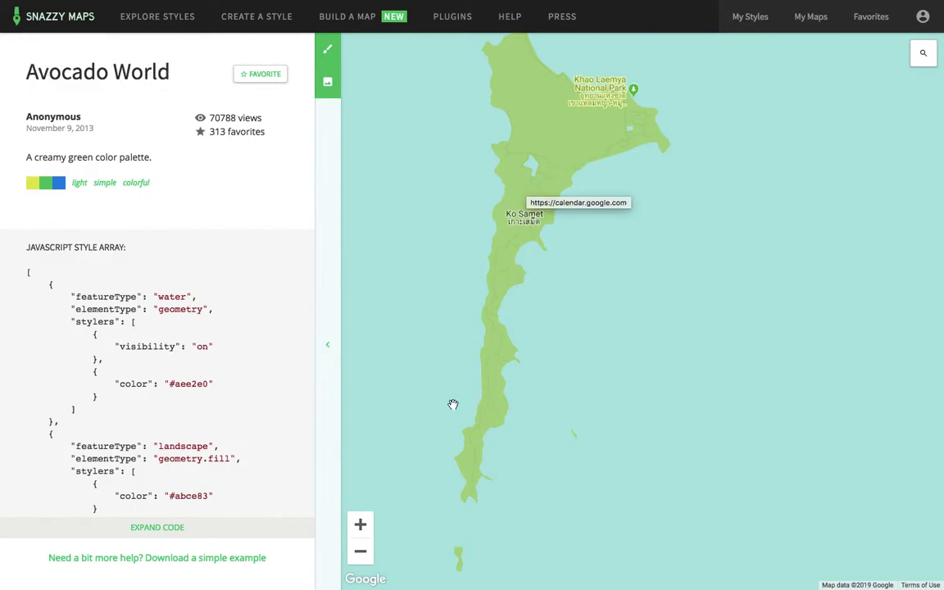
# Step: Zoom the Avocado World preview out from Ko Samet and recentre it on Thailand and Cambodia
pyautogui.click(362, 555)
pyautogui.click(362, 554)
pyautogui.click(361, 555)
pyautogui.click(361, 555)
pyautogui.click(362, 554)
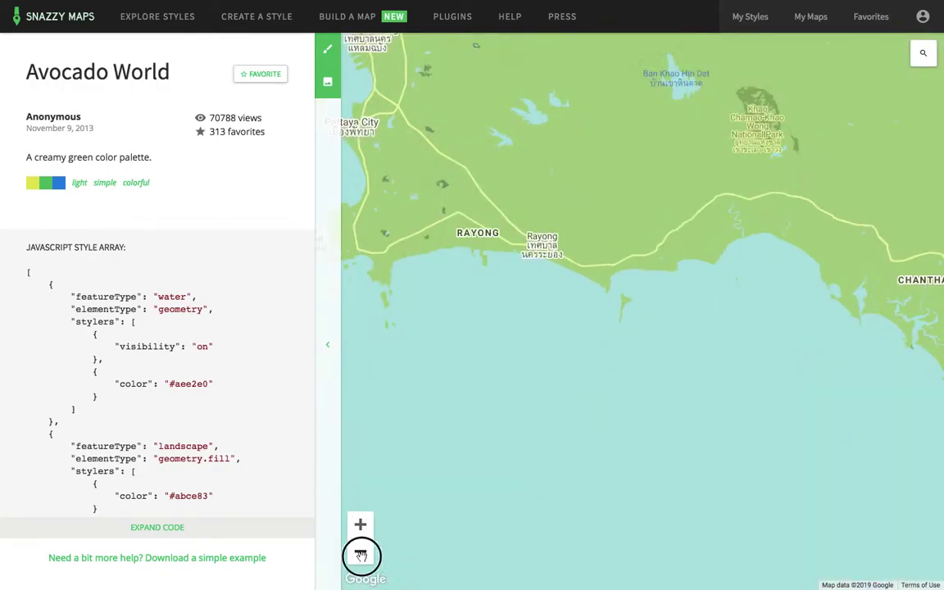
pyautogui.click(361, 555)
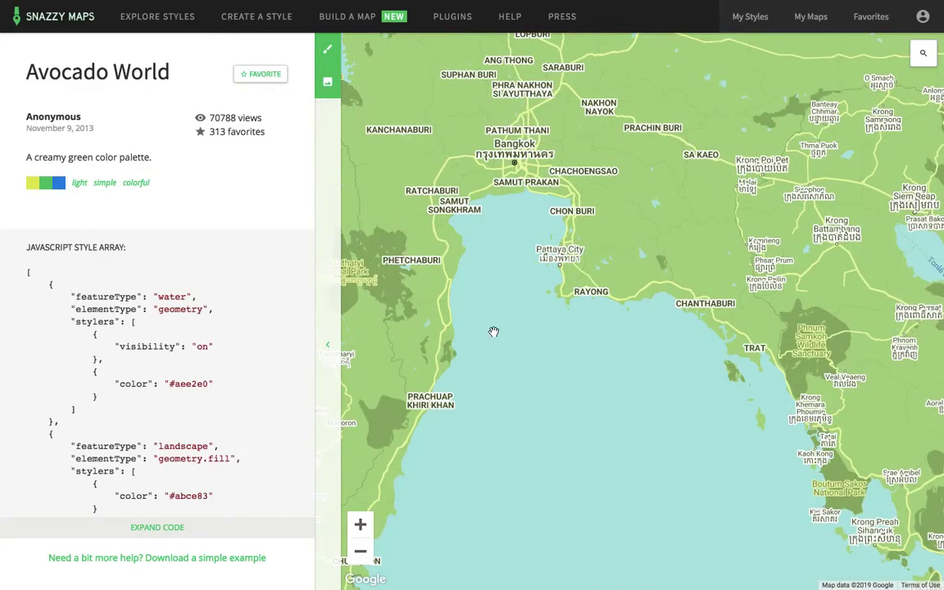
pyautogui.click(360, 550)
pyautogui.click(689, 354)
pyautogui.moveTo(688, 354); pyautogui.dragTo(626, 383)
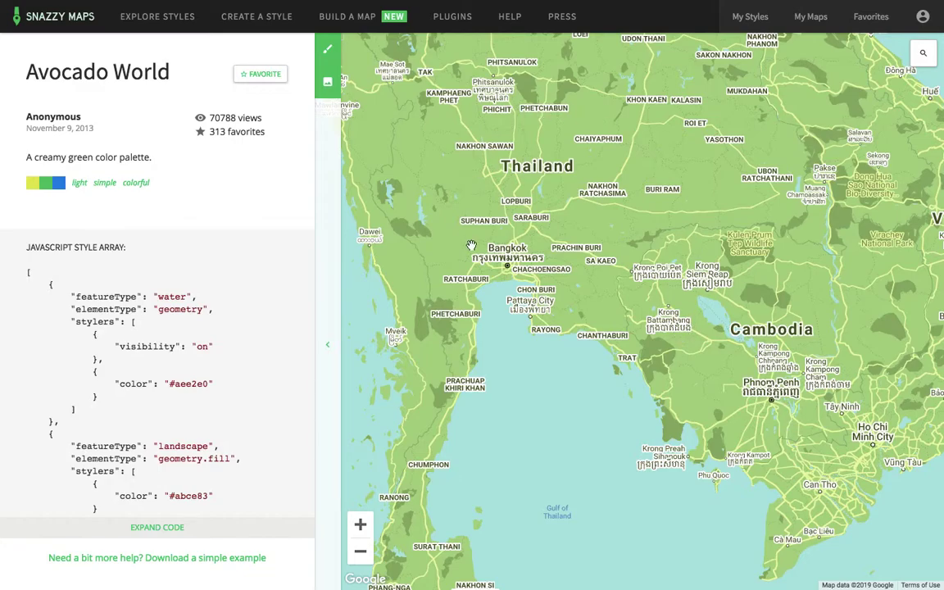
# Step: Open Avocado World in the style editor and select the Administrative feature
pyautogui.click(340, 47)
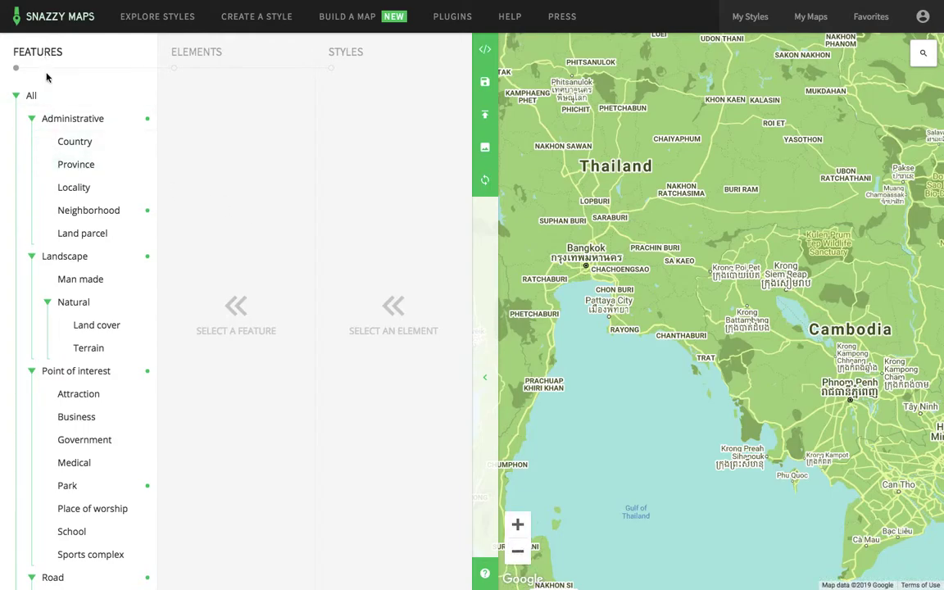
pyautogui.scroll(-5, 56, 319)
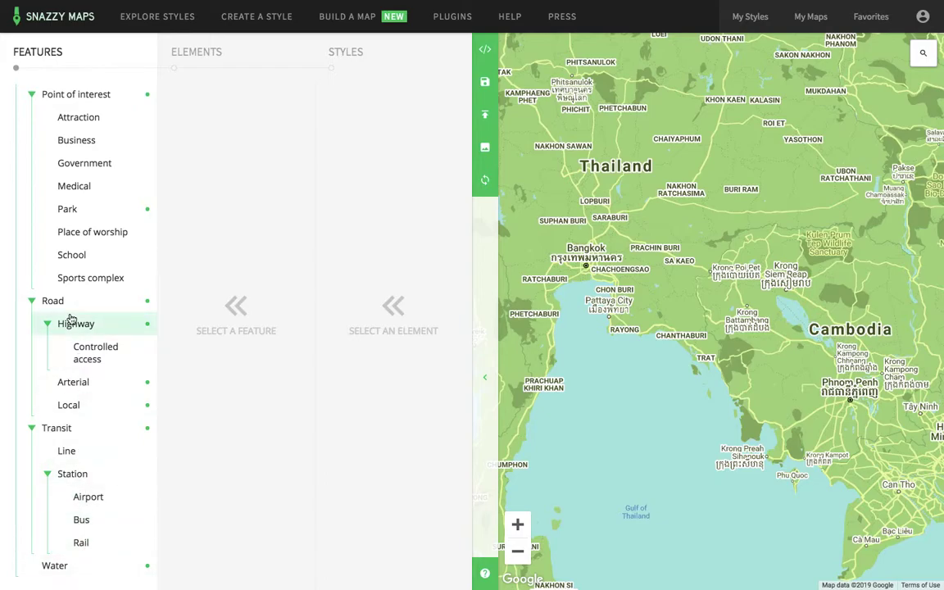
pyautogui.scroll(5, 62, 175)
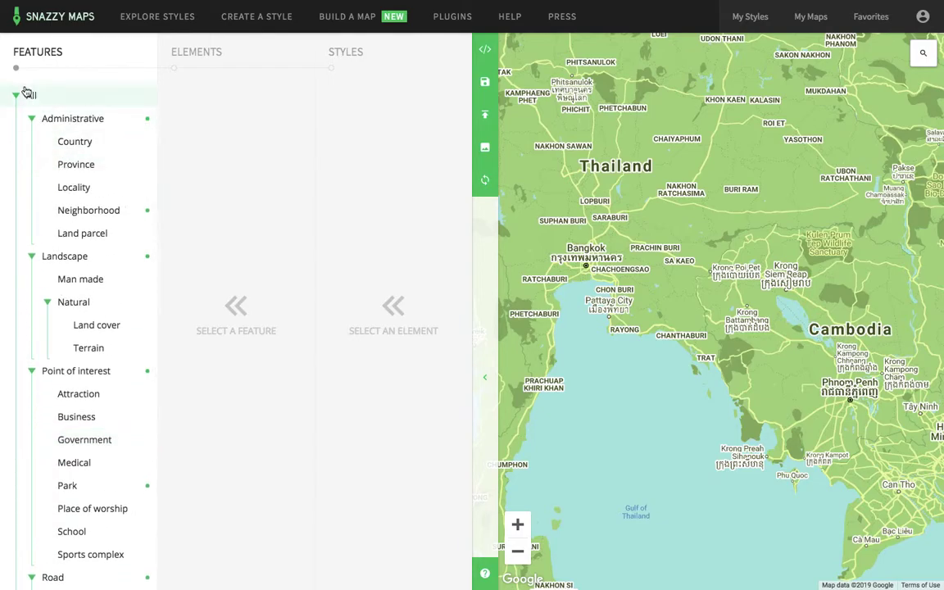
pyautogui.click(80, 123)
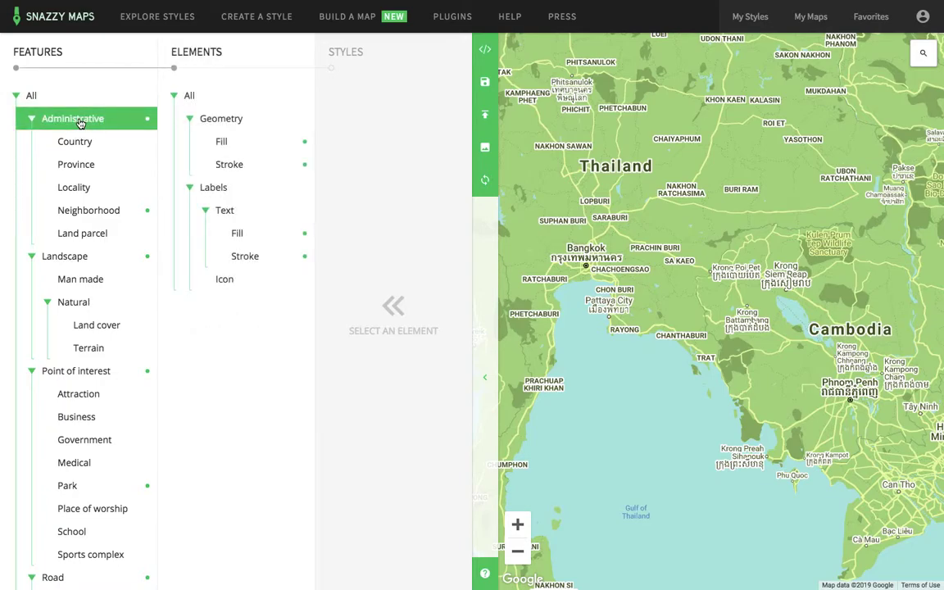
# Step: Set visibility Off for all elements of Administrative > Country
pyautogui.click(83, 147)
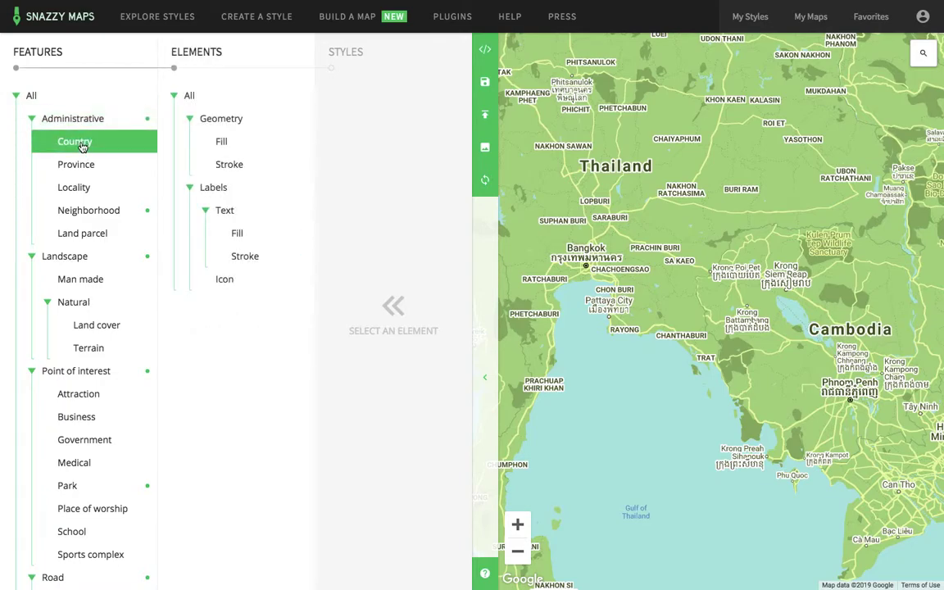
pyautogui.click(185, 96)
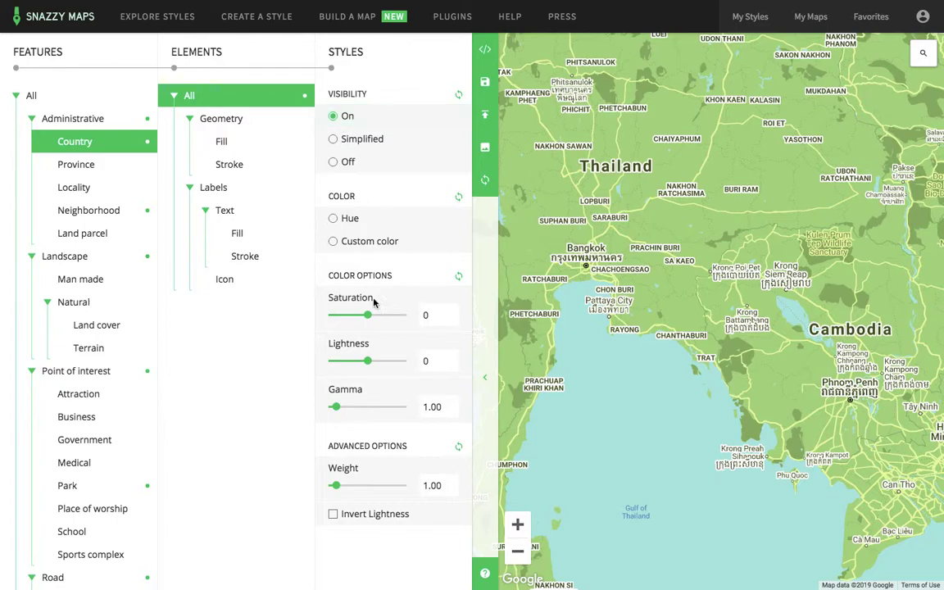
pyautogui.click(348, 163)
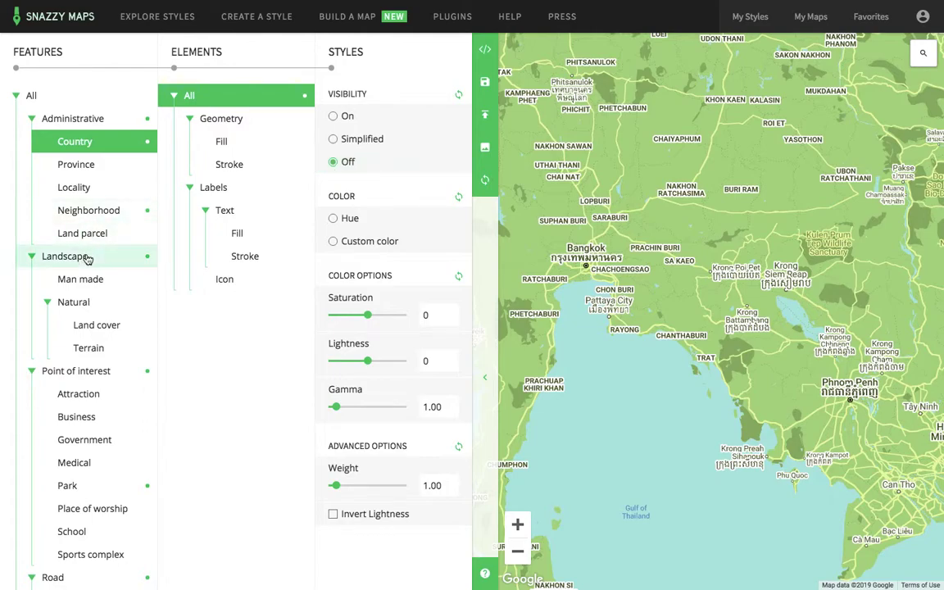
pyautogui.scroll(-5, 87, 259)
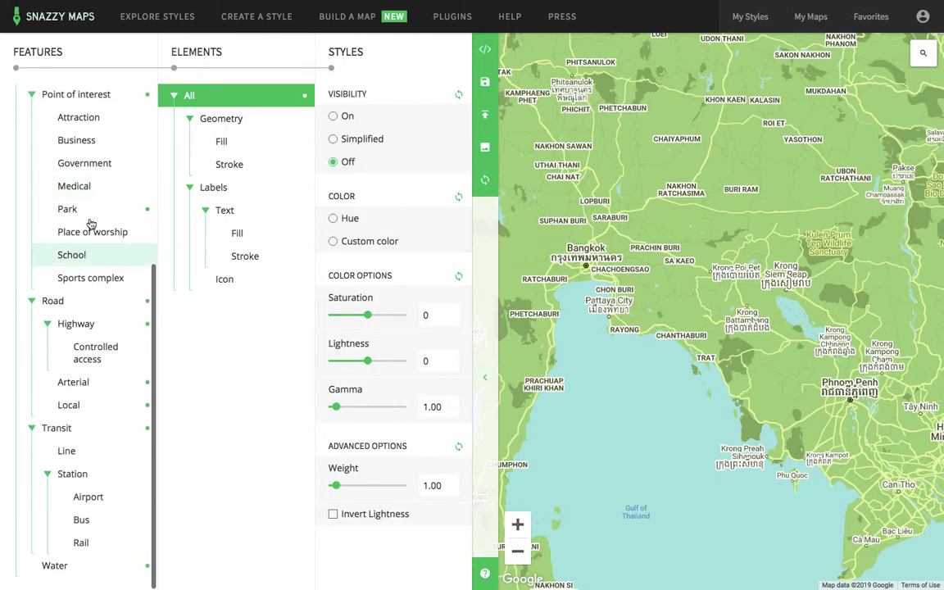
# Step: Give the Road > Highway geometry the custom colour #f50000
pyautogui.click(97, 327)
pyautogui.click(221, 119)
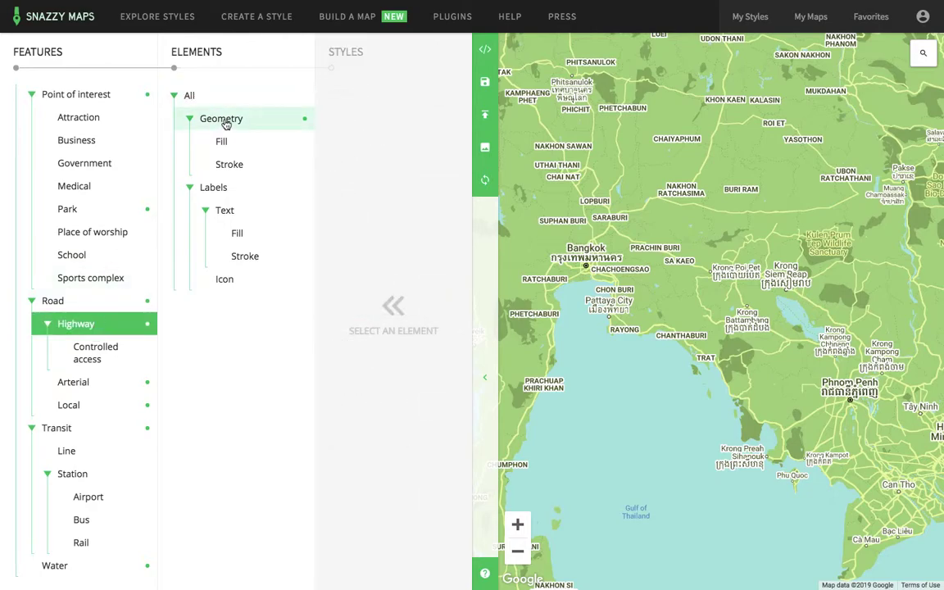
pyautogui.click(334, 161)
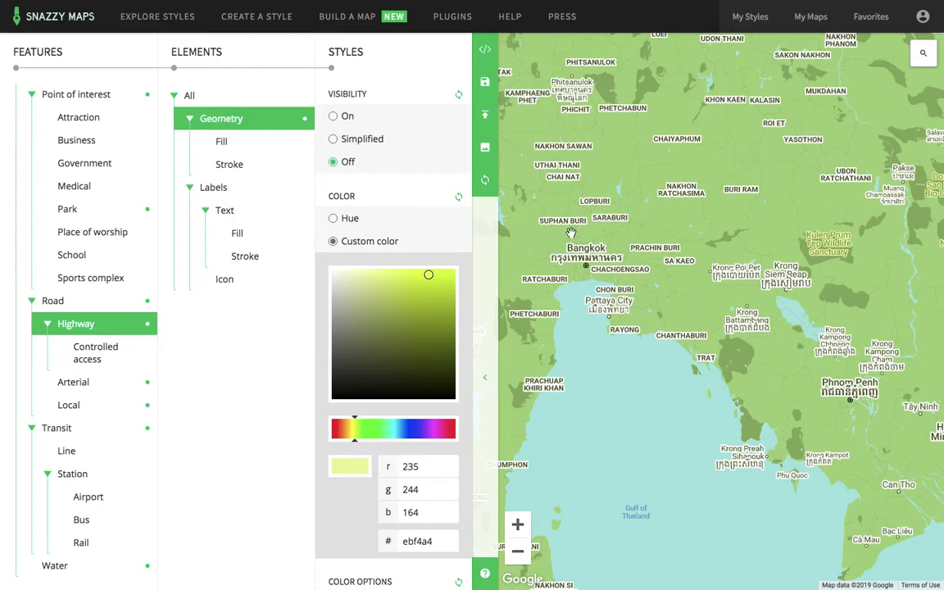
pyautogui.click(337, 122)
pyautogui.click(397, 433)
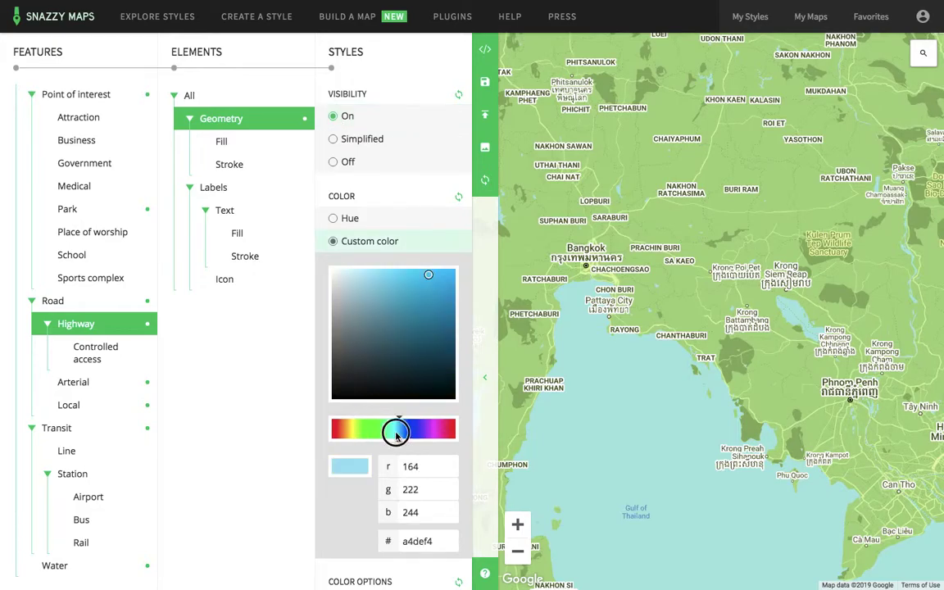
pyautogui.moveTo(439, 433); pyautogui.dragTo(456, 434)
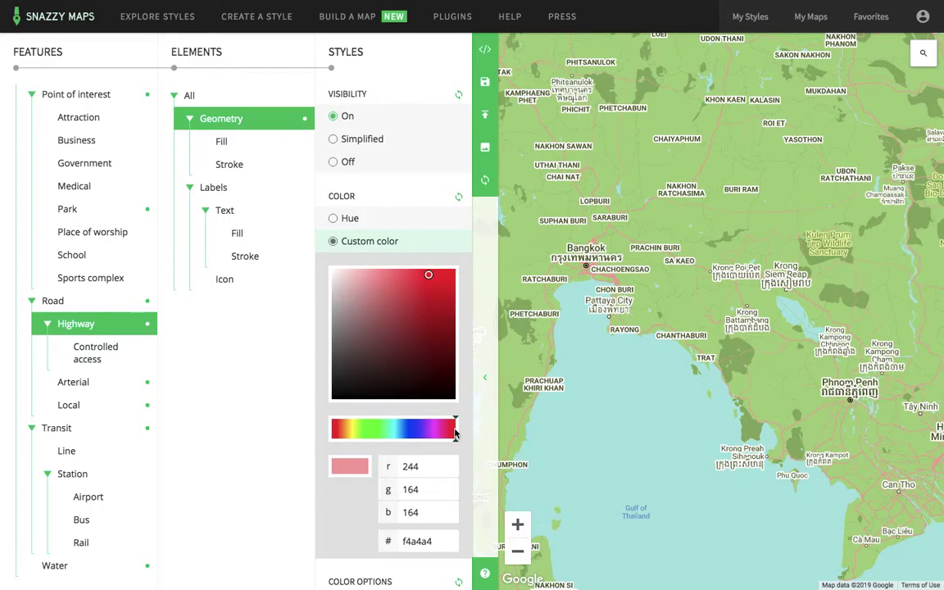
pyautogui.doubleClick(621, 255)
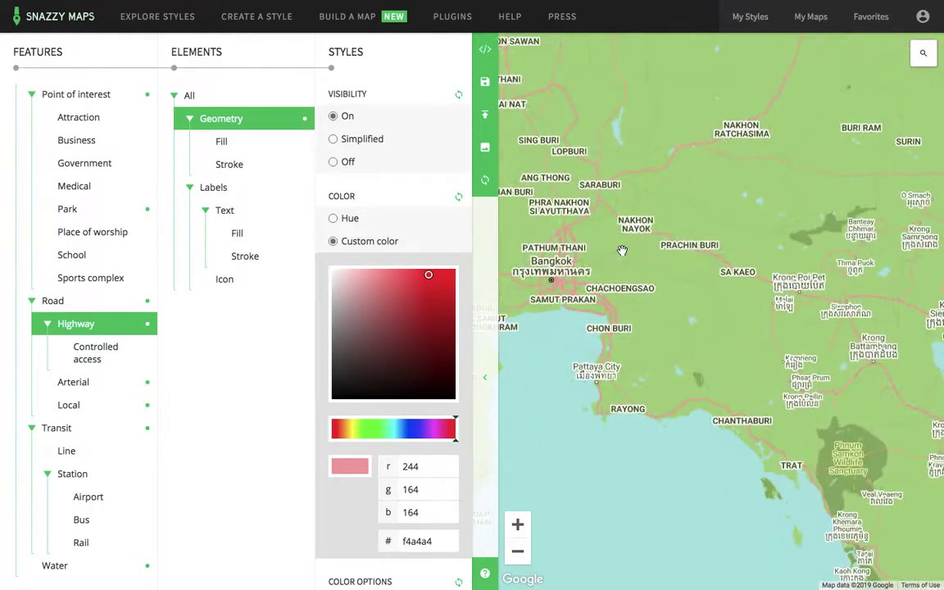
pyautogui.moveTo(429, 274)
pyautogui.mouseDown()
pyautogui.moveTo(464, 268)
pyautogui.moveTo(466, 277)
pyautogui.mouseUp()
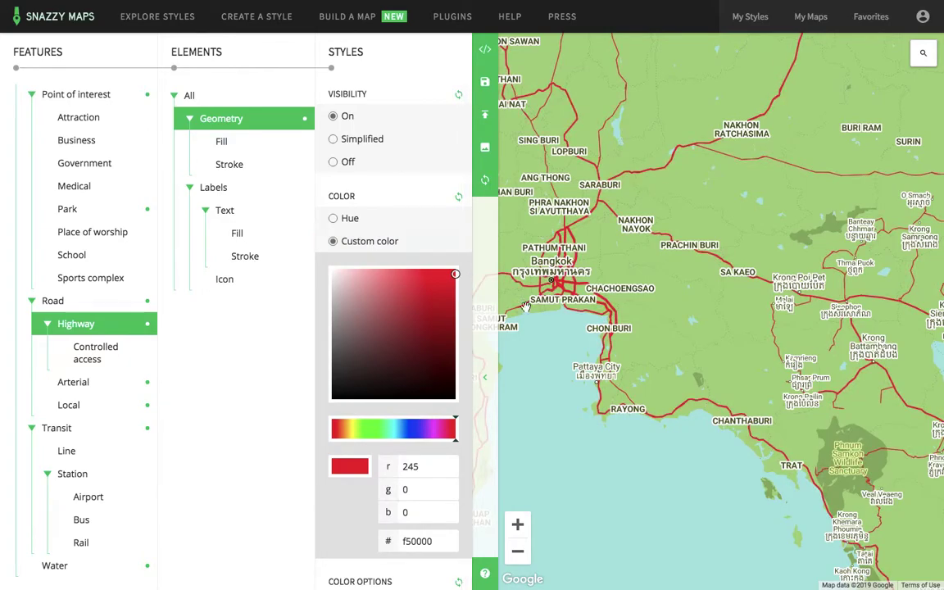
pyautogui.click(518, 554)
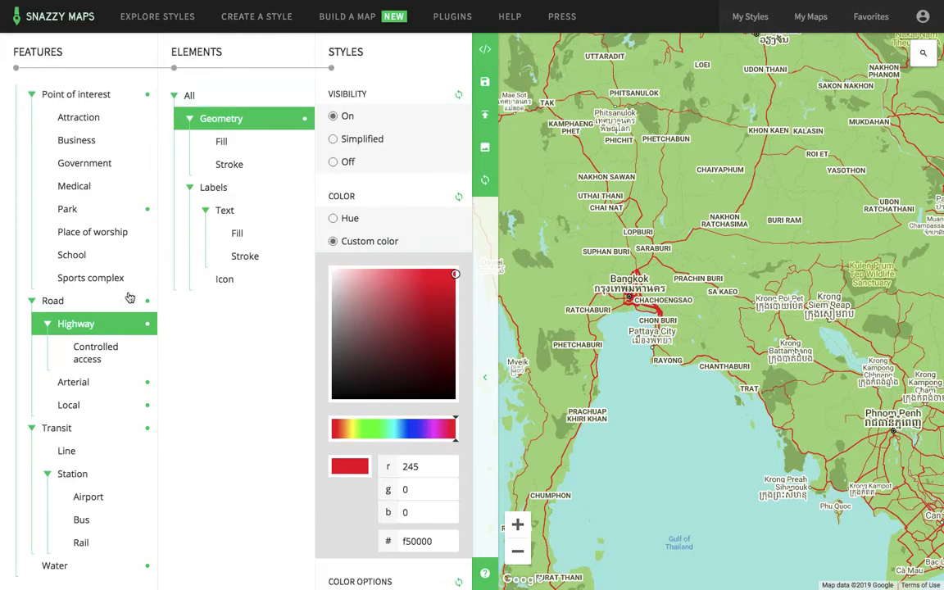
# Step: Set visibility Off for all Transit elements
pyautogui.click(96, 432)
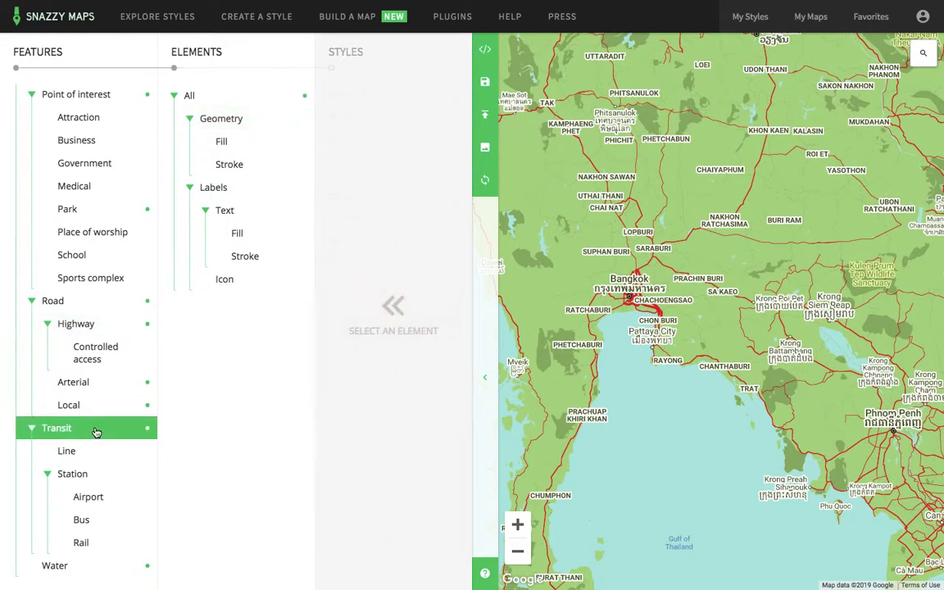
pyautogui.click(236, 97)
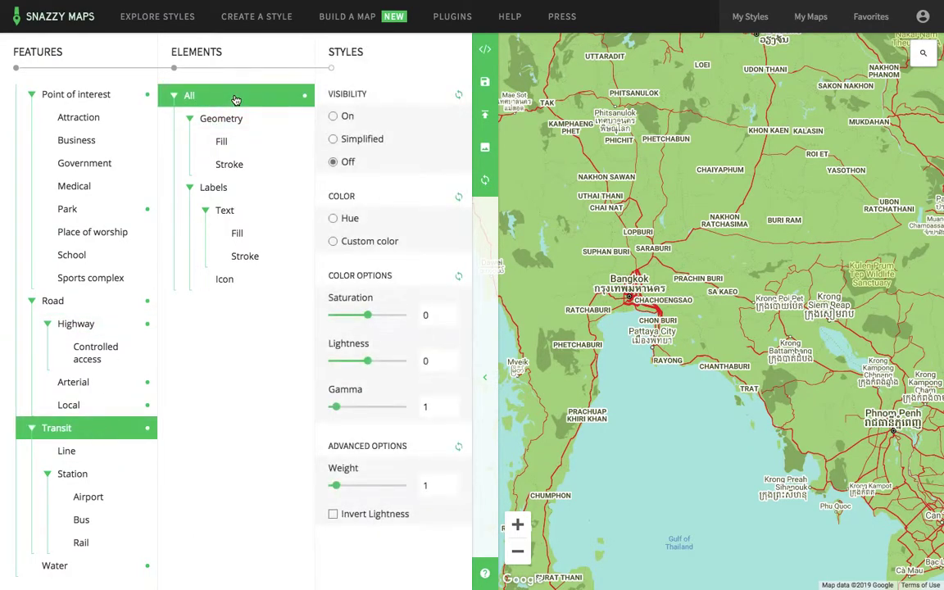
pyautogui.click(335, 163)
# Step: Set all Water elements' visibility Off and select the Water geometry
pyautogui.click(67, 569)
pyautogui.click(191, 97)
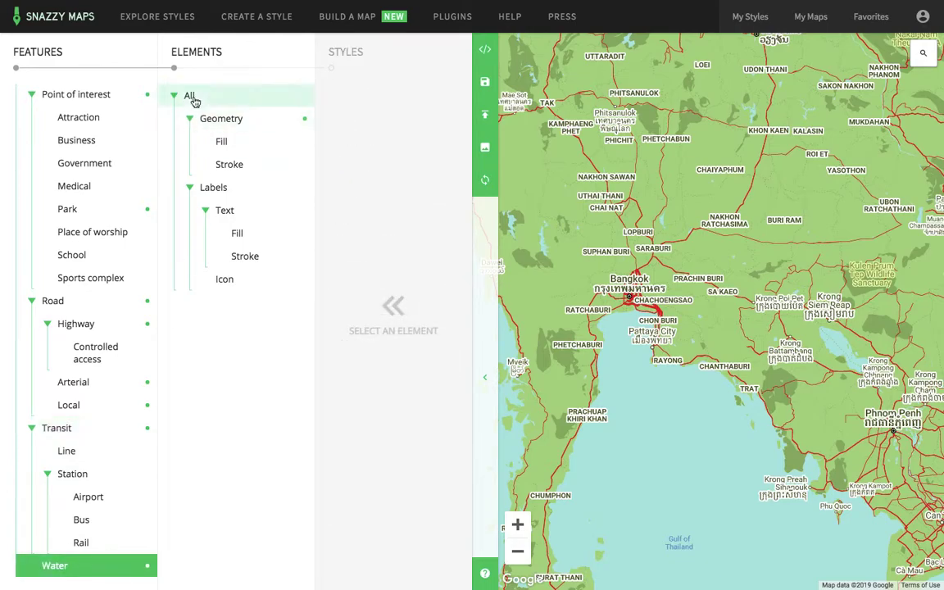
pyautogui.click(334, 164)
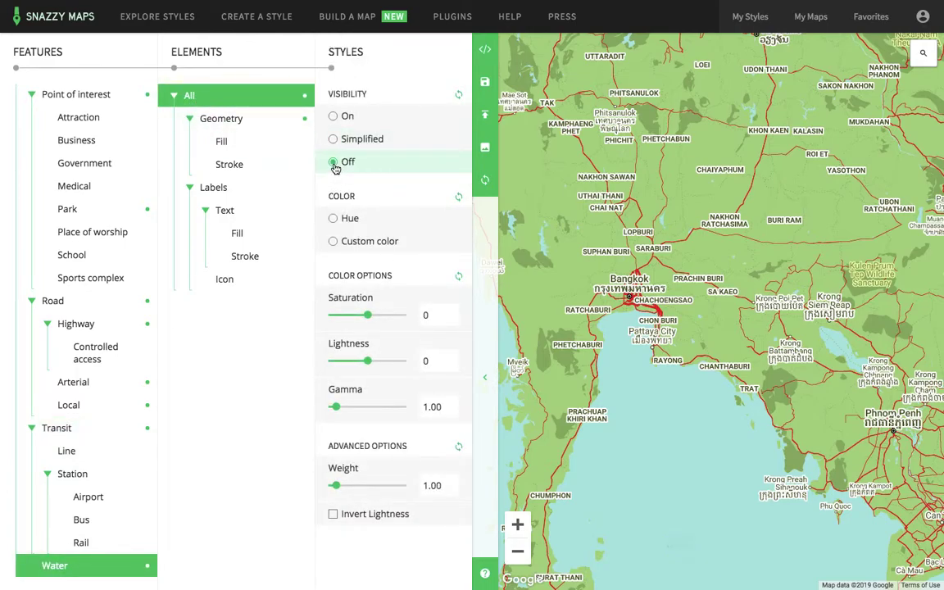
pyautogui.click(333, 116)
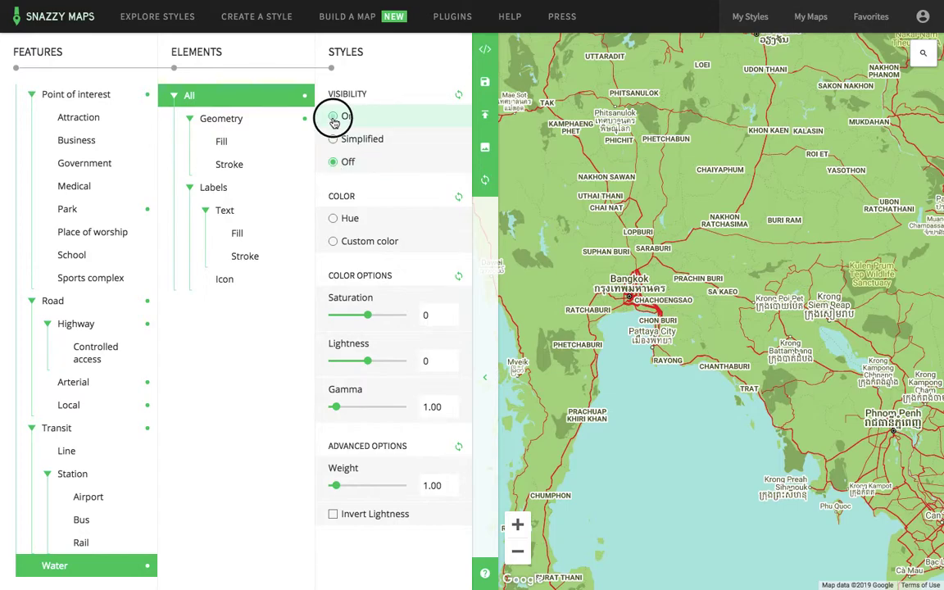
pyautogui.click(257, 121)
# Step: Make Water geometry visible with the deep blue custom colour #1c4aed
pyautogui.click(334, 163)
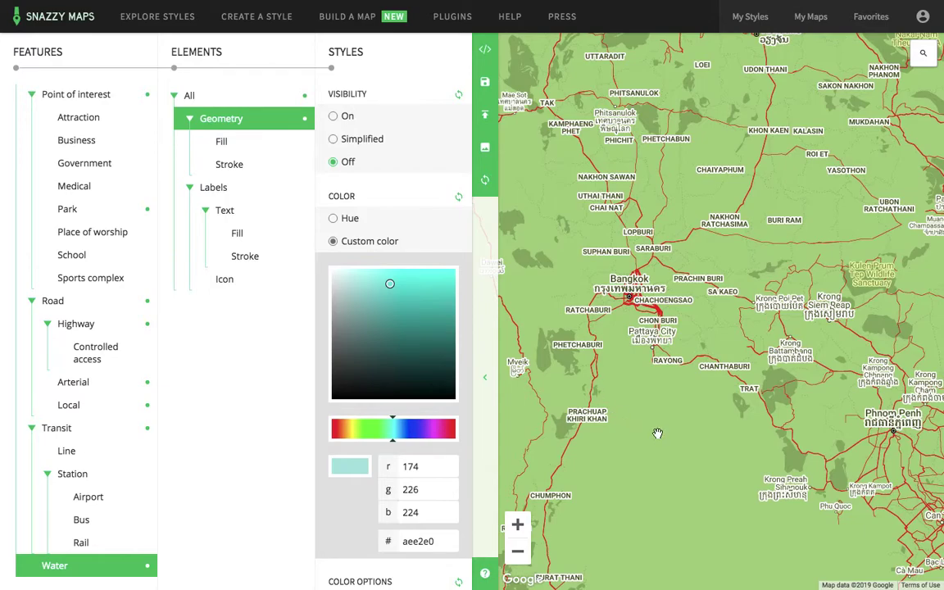
pyautogui.click(335, 118)
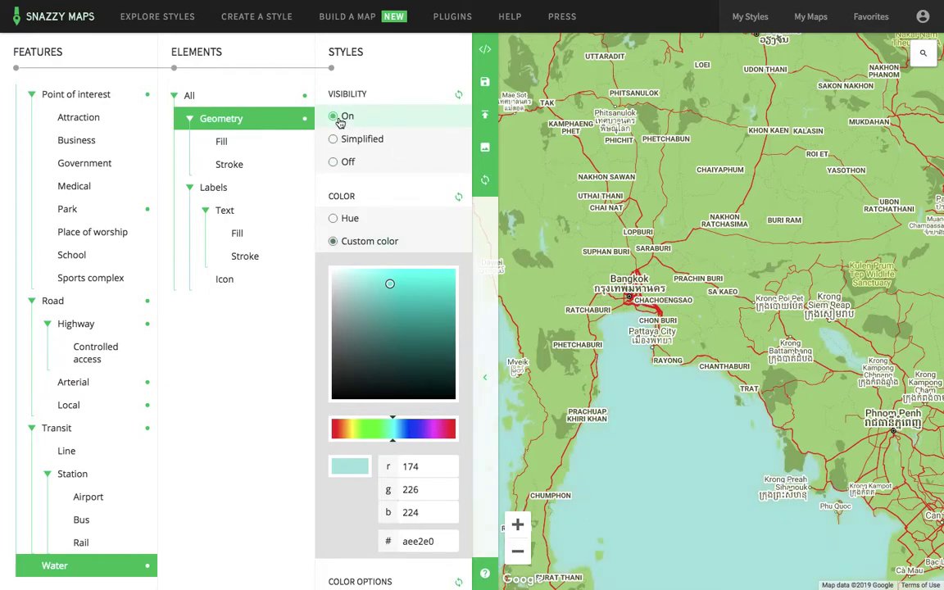
pyautogui.click(351, 430)
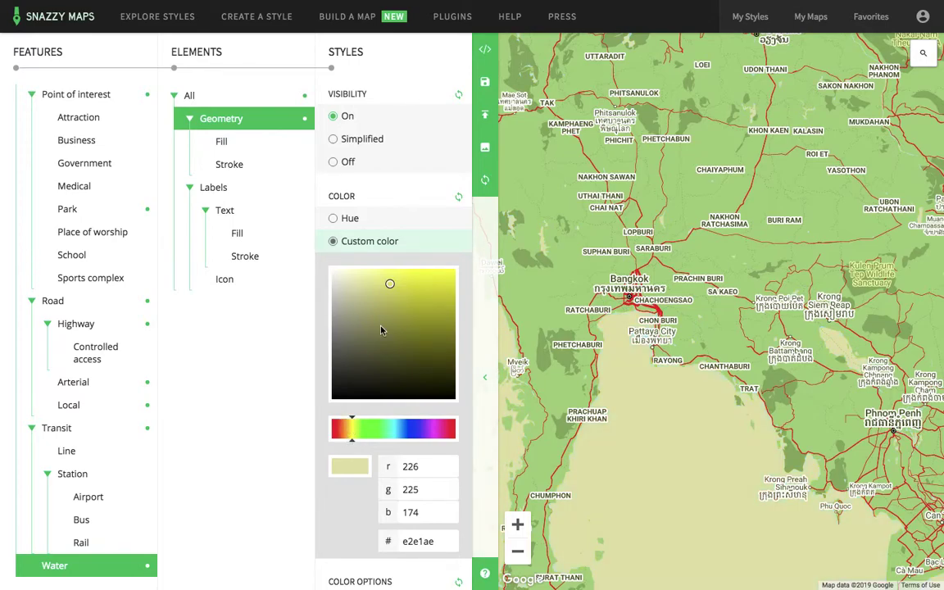
pyautogui.click(394, 426)
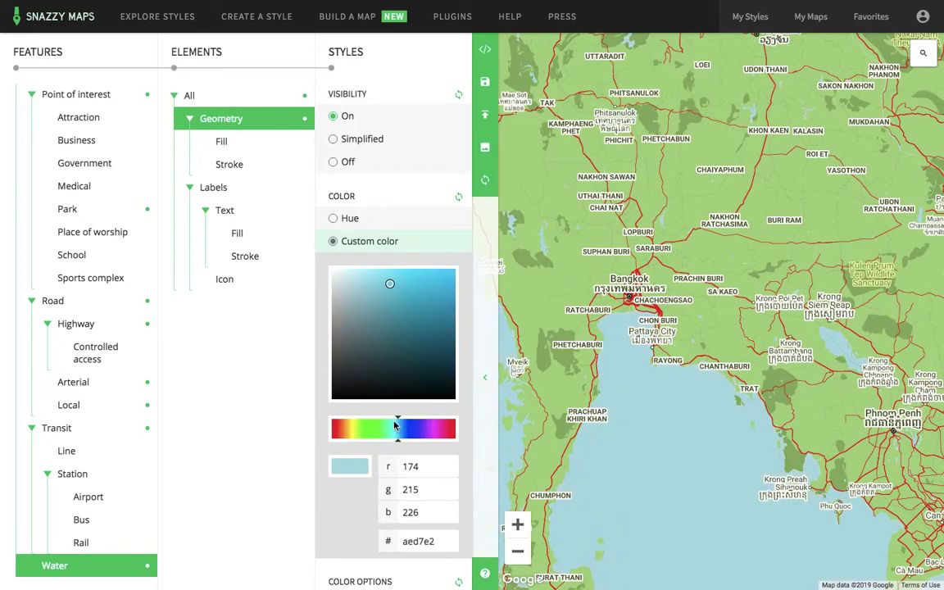
pyautogui.click(407, 426)
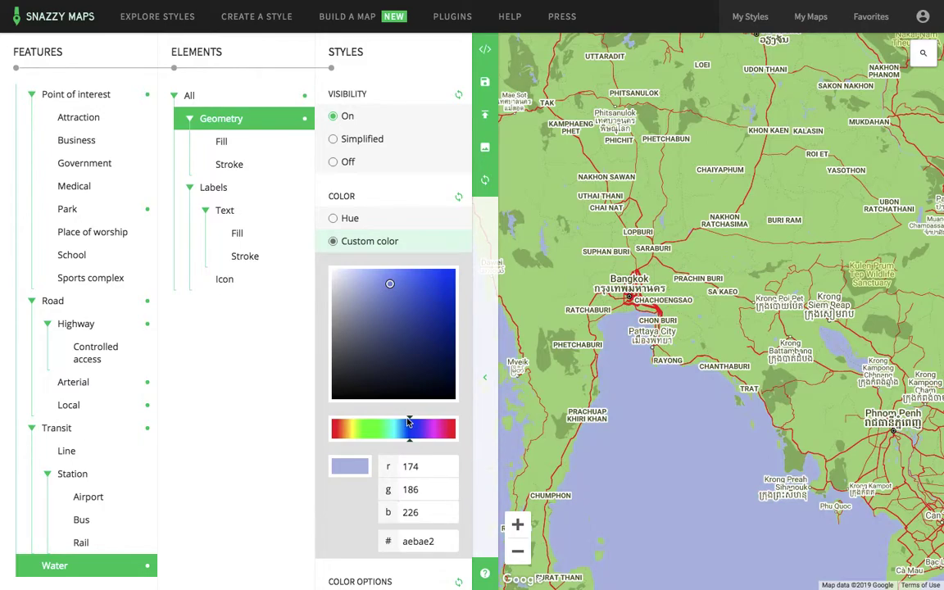
pyautogui.moveTo(389, 288); pyautogui.dragTo(440, 277)
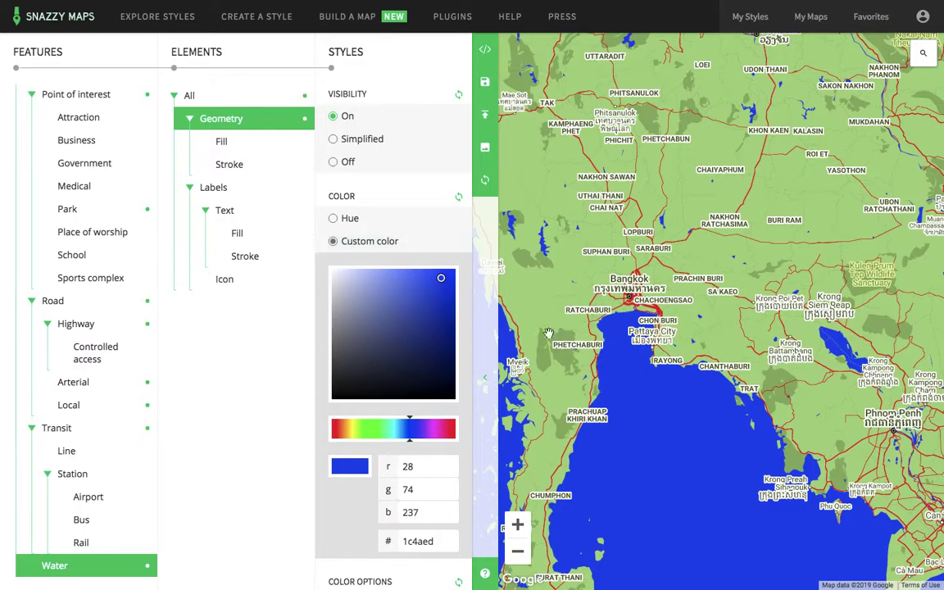
# Step: Set the Administrative label text visibility to Off
pyautogui.scroll(5, 122, 353)
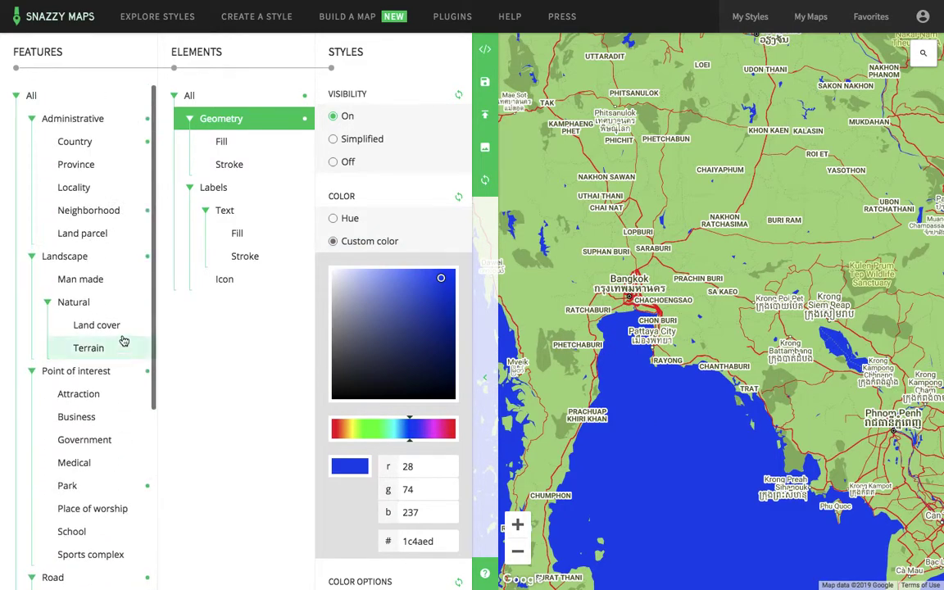
pyautogui.click(81, 119)
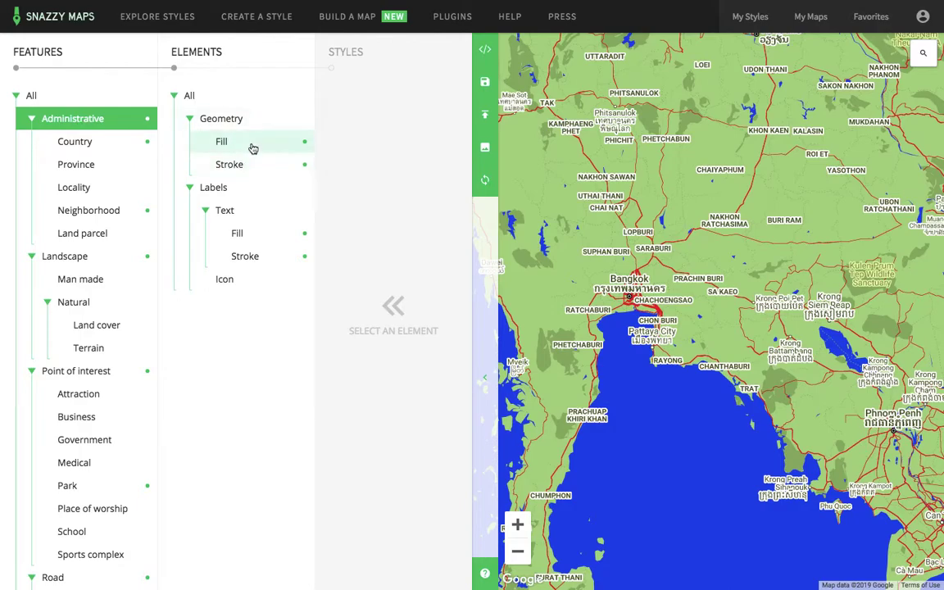
pyautogui.click(252, 215)
pyautogui.click(348, 163)
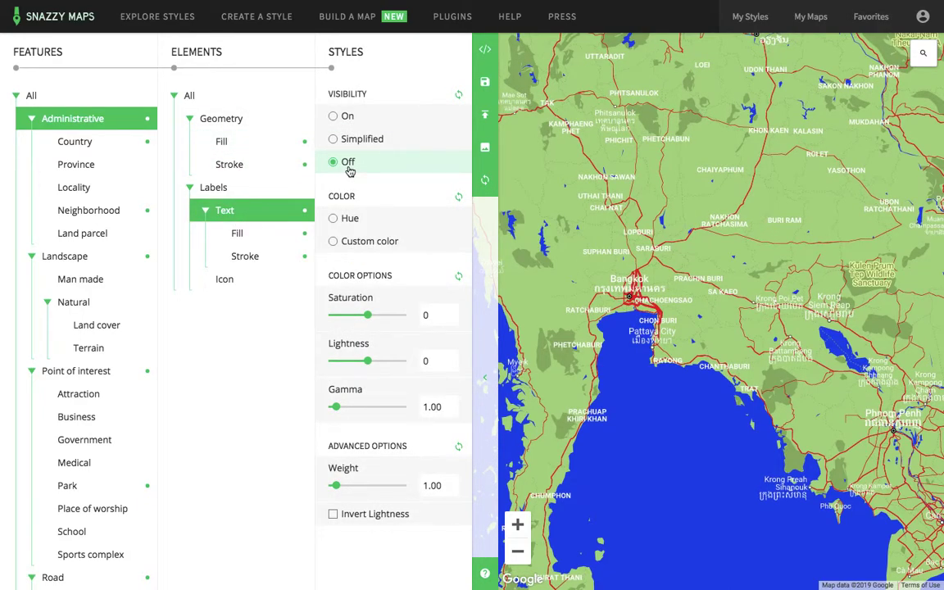
pyautogui.click(343, 116)
pyautogui.click(347, 163)
# Step: Turn all Country elements back On and frame Southeast Asia on the map
pyautogui.click(86, 144)
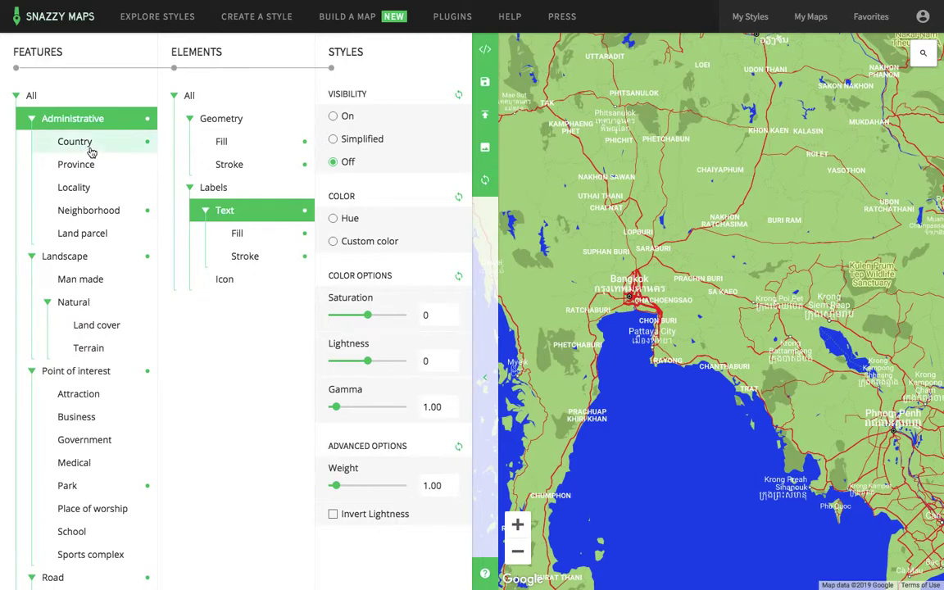
pyautogui.click(233, 99)
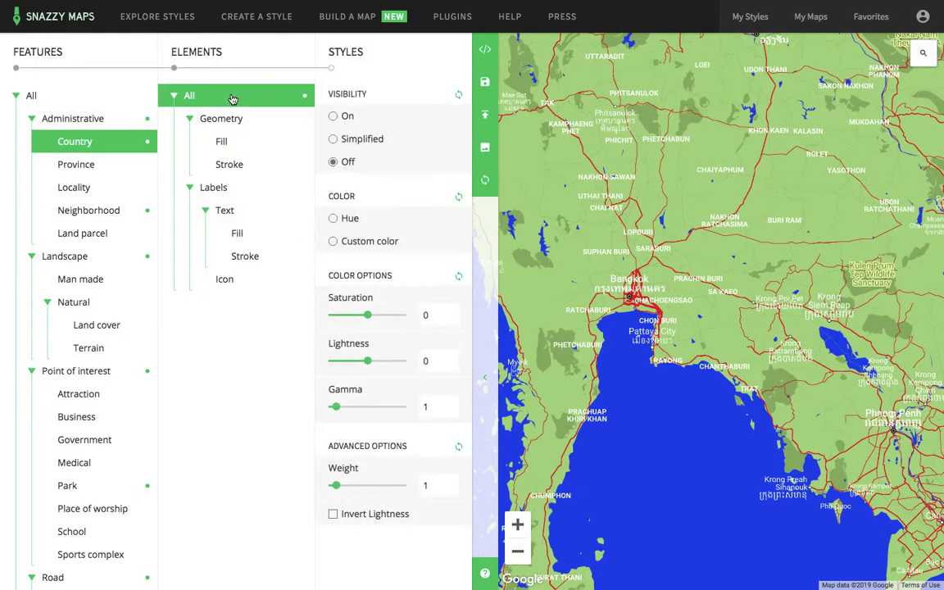
pyautogui.click(345, 119)
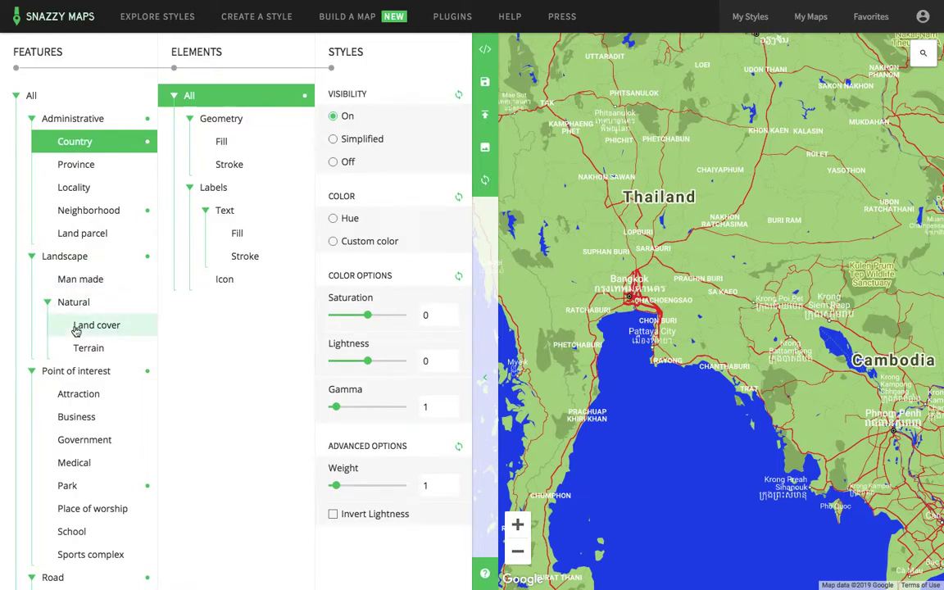
pyautogui.scroll(-4, 76, 326)
pyautogui.scroll(4, 75, 328)
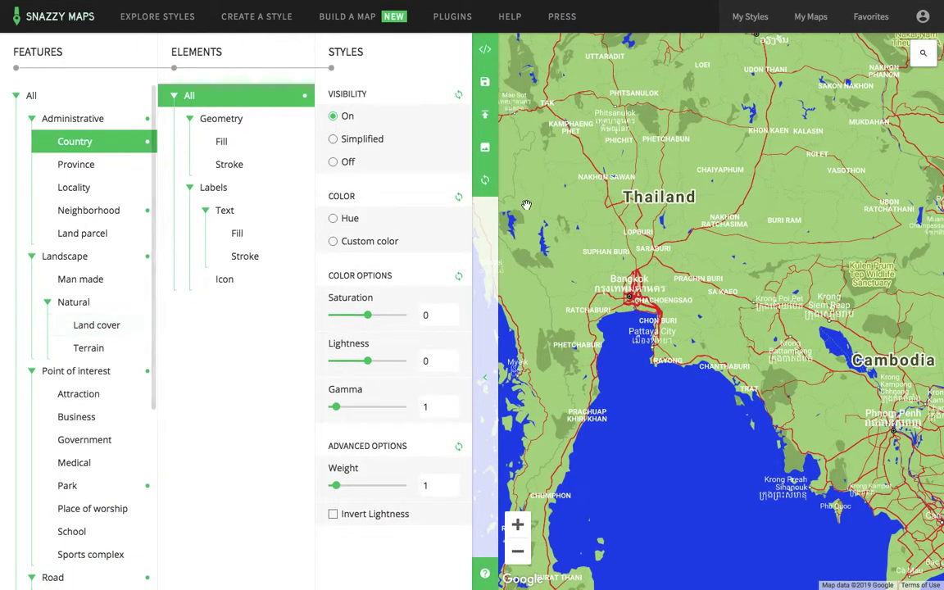
pyautogui.moveTo(574, 248); pyautogui.dragTo(616, 237)
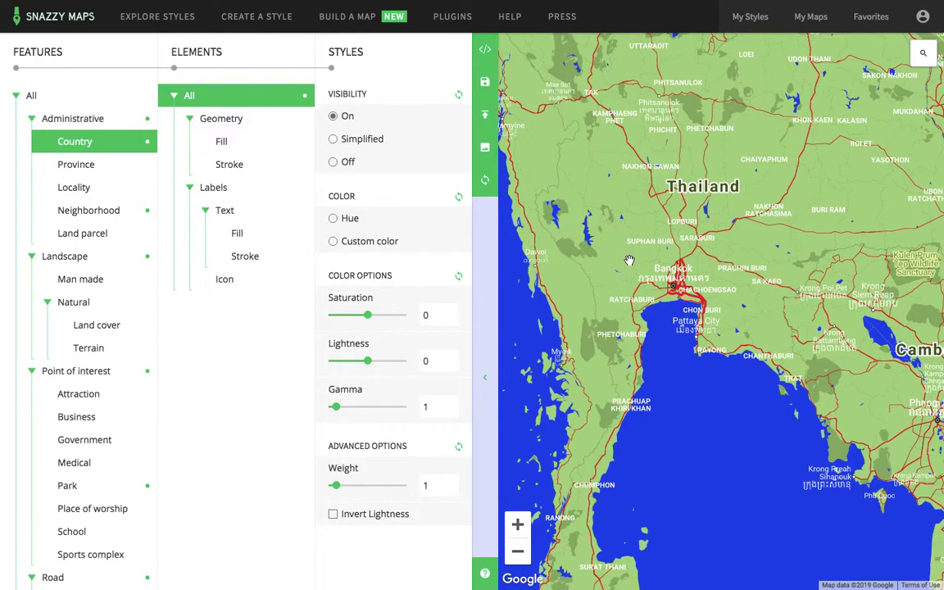
pyautogui.click(518, 552)
pyautogui.click(518, 552)
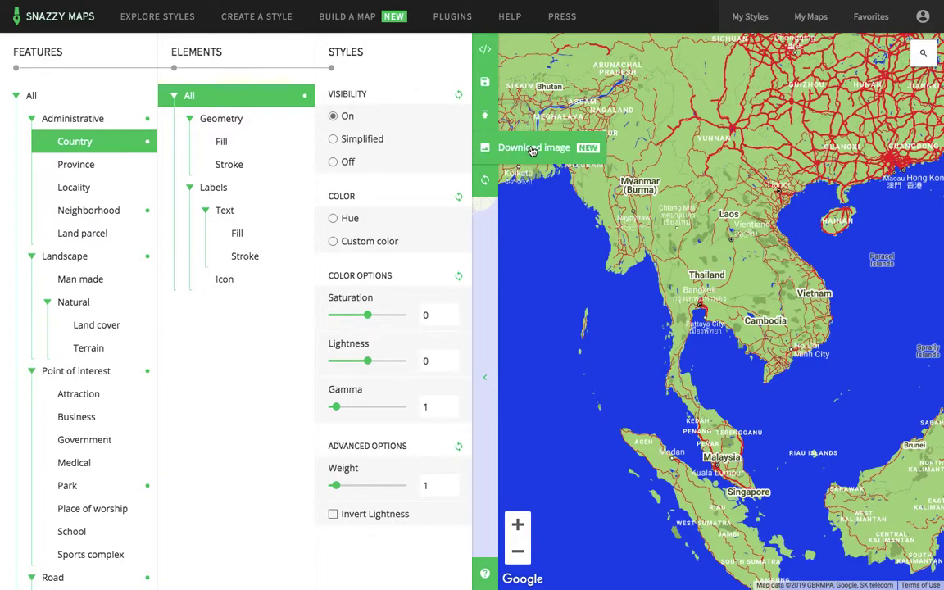
# Step: Set the Download Image export to 1000 × 1000 px and reposition the map in the frame
pyautogui.click(533, 151)
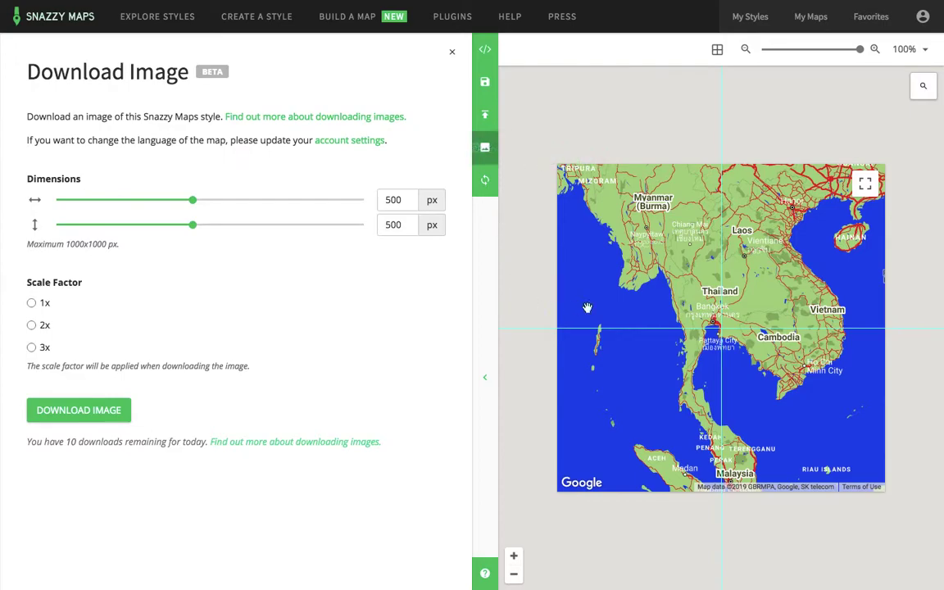
pyautogui.click(193, 201)
pyautogui.moveTo(195, 205); pyautogui.dragTo(367, 204)
pyautogui.moveTo(193, 226); pyautogui.dragTo(368, 224)
pyautogui.moveTo(858, 49); pyautogui.dragTo(812, 49)
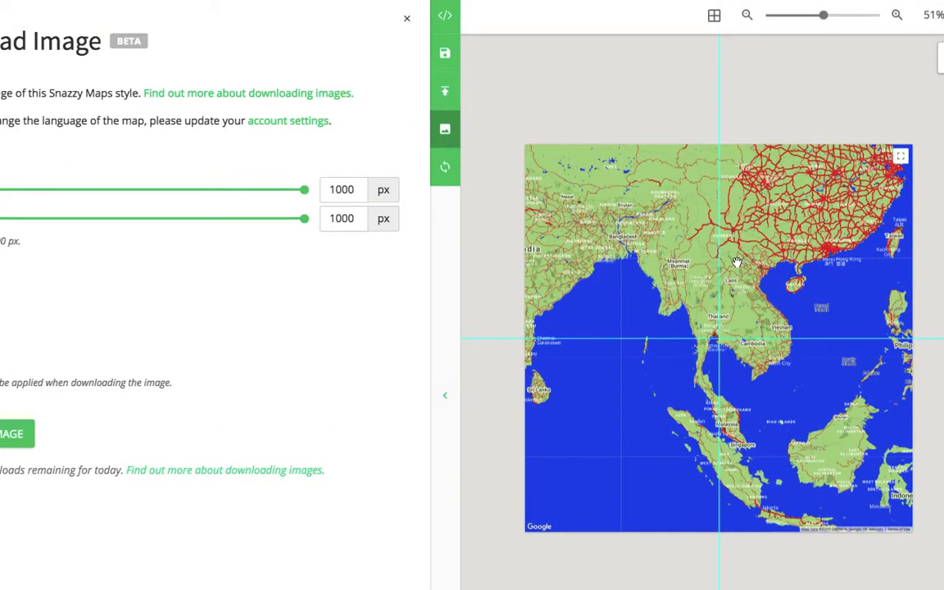
pyautogui.moveTo(687, 264); pyautogui.dragTo(655, 251)
pyautogui.click(657, 248)
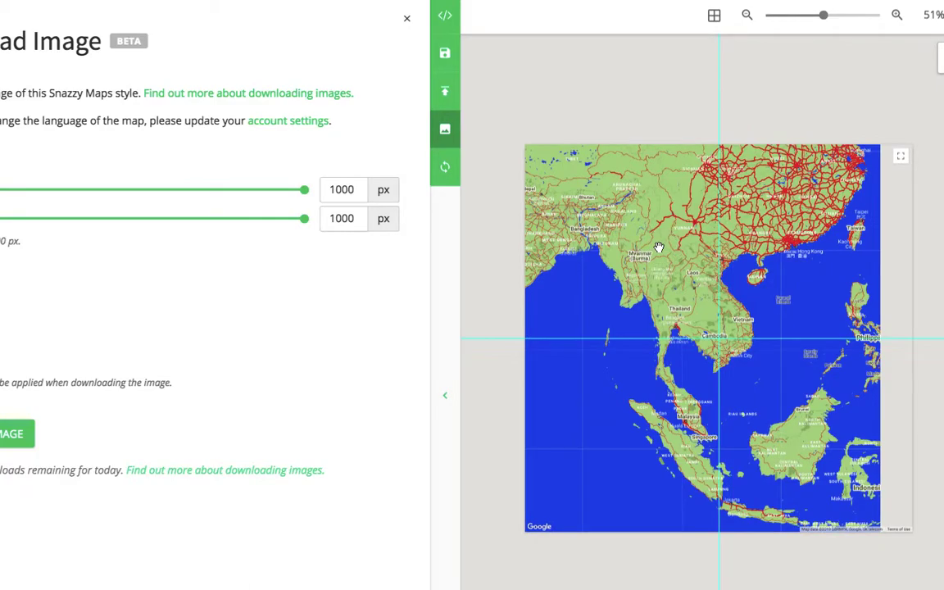